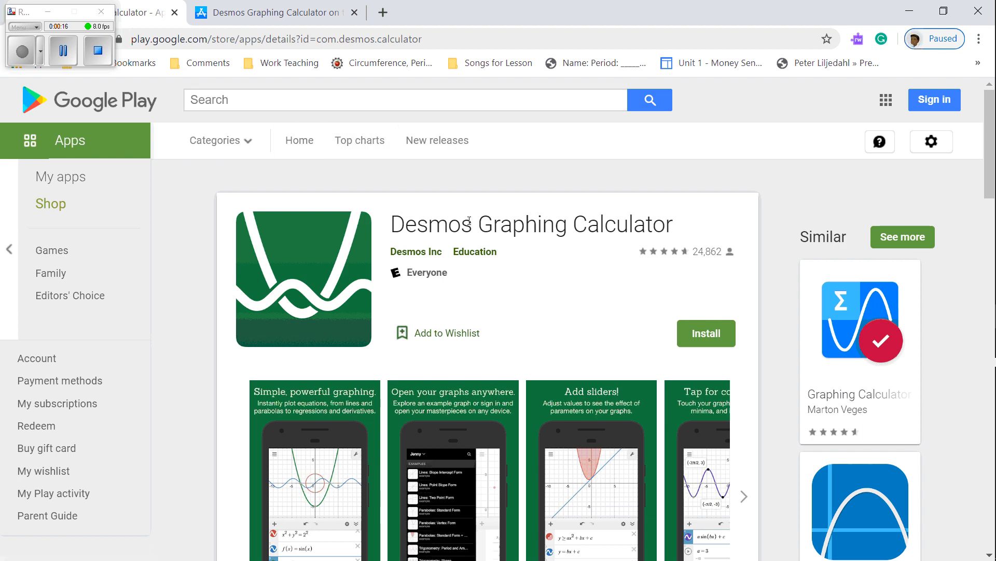
Open desmos.com in a new browser tab and start the graphing calculator.
left_click(383, 13)
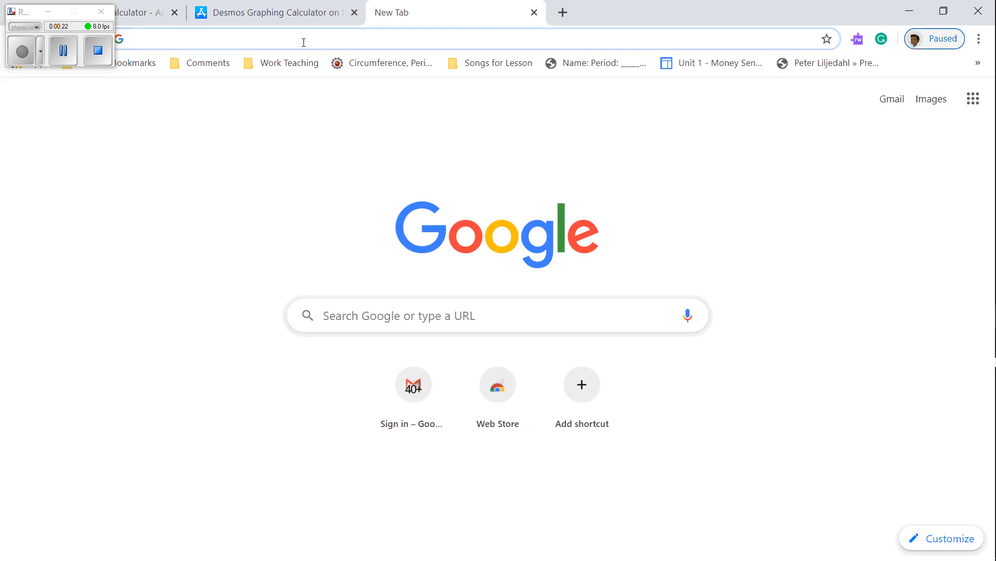
type("desmos.com")
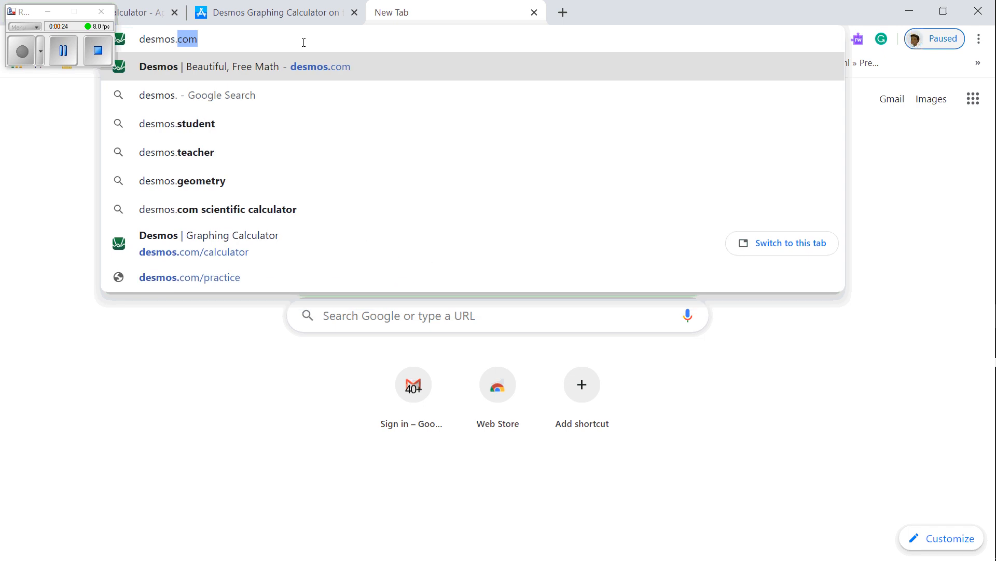
key("Return")
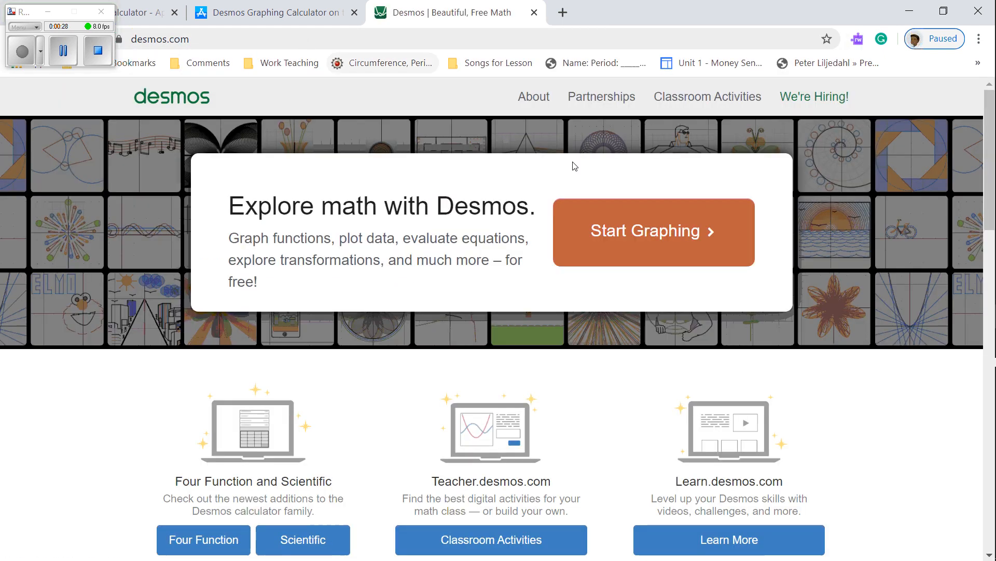
left_click(655, 241)
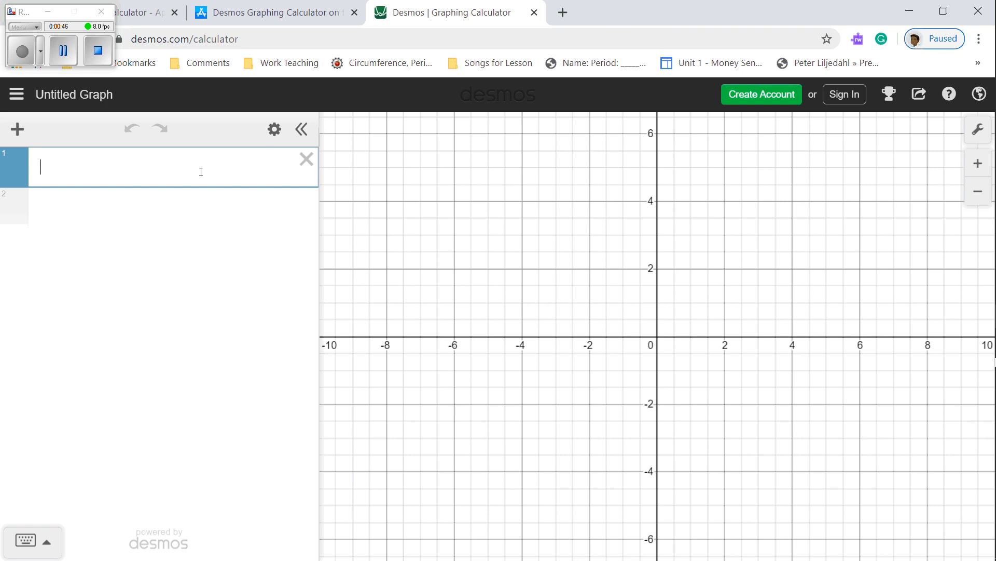
Set the step of both the x-axis and the y-axis to 1 in the graph settings.
left_click(977, 132)
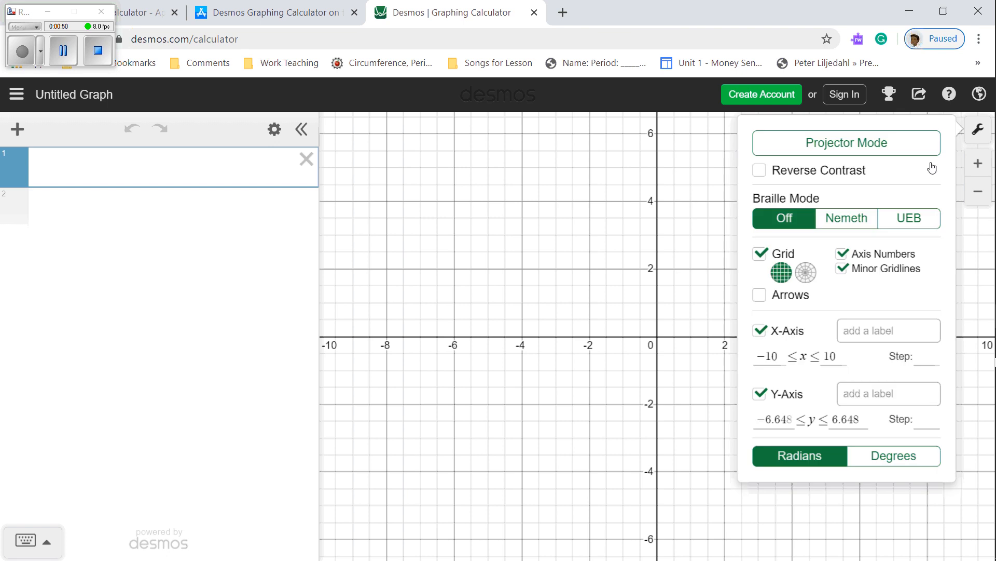
left_click(926, 359)
type("1")
left_click(925, 421)
type("1")
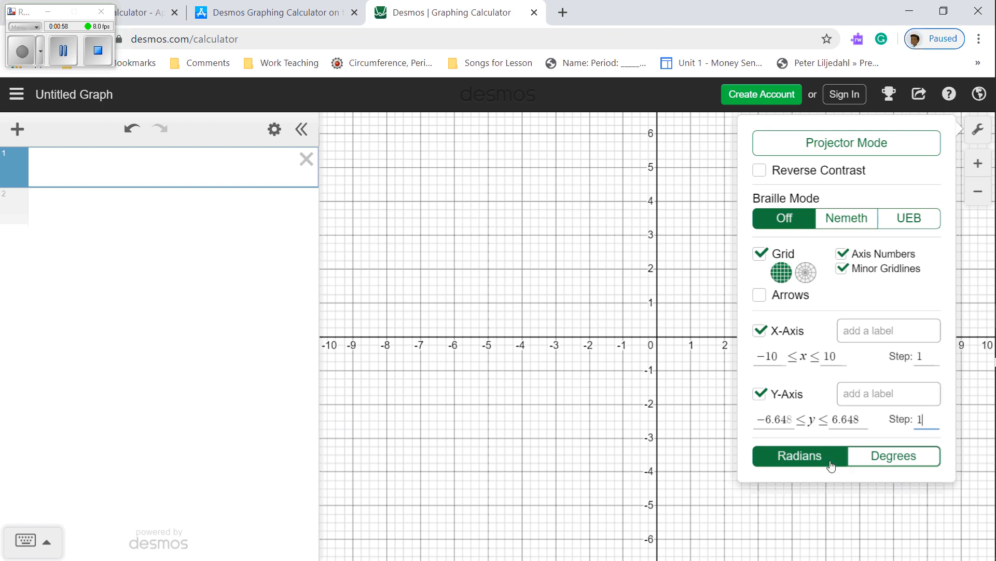
left_click(977, 130)
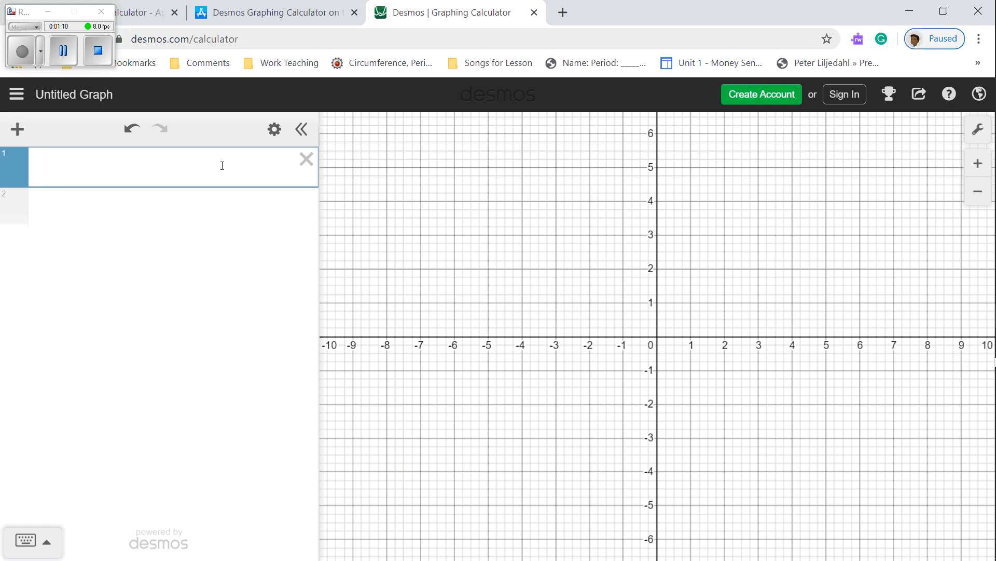
Graph the equations y = 3x + 1 and x + y = 3 as two separate expressions.
type("y = 3x ")
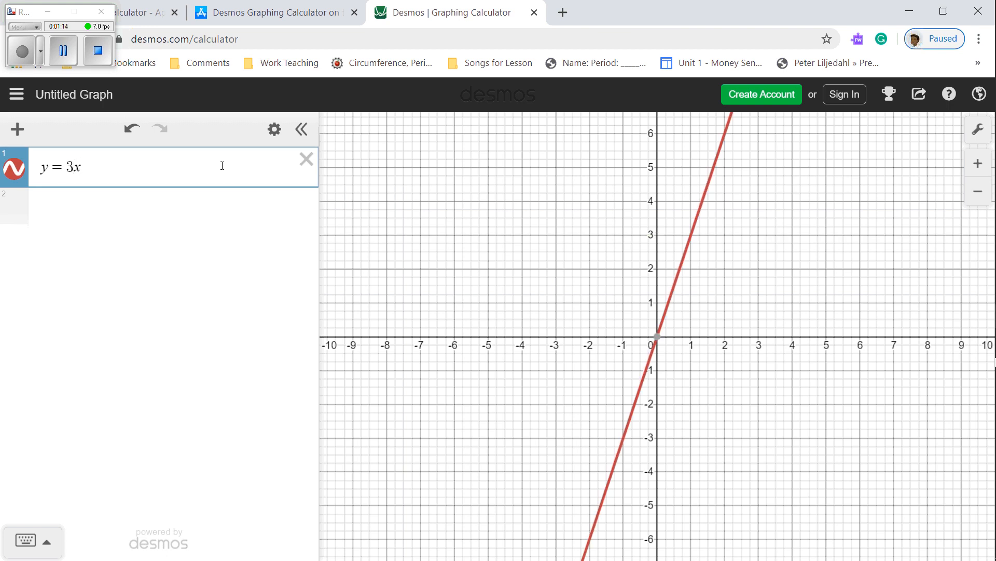
type("+ 1")
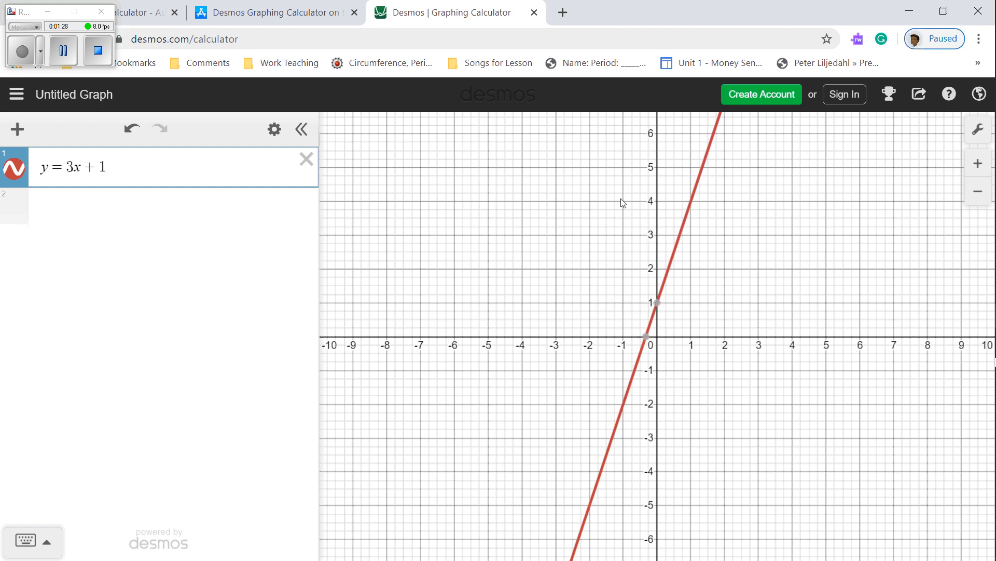
mouse_move(656, 296)
left_click(57, 209)
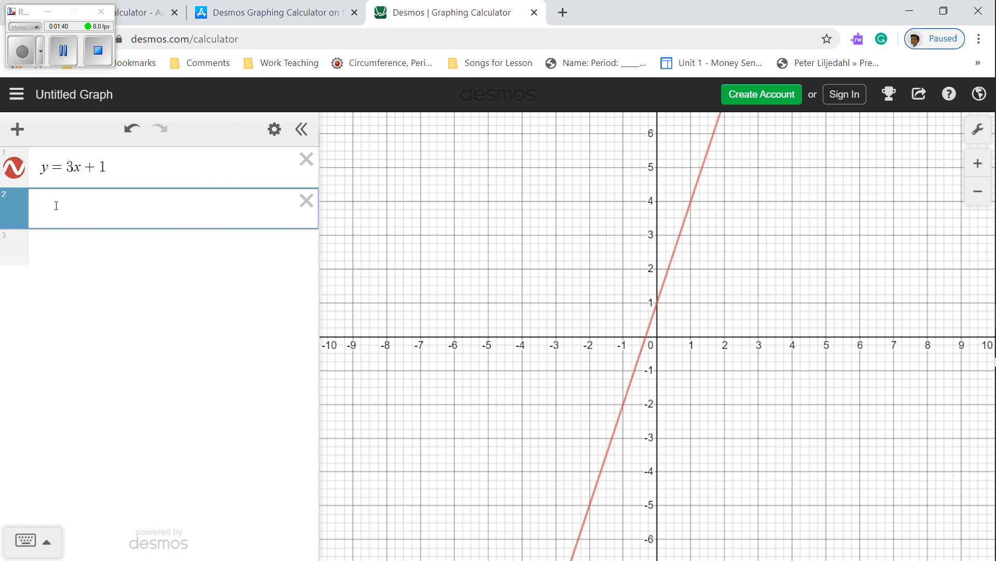
type("x+y=3")
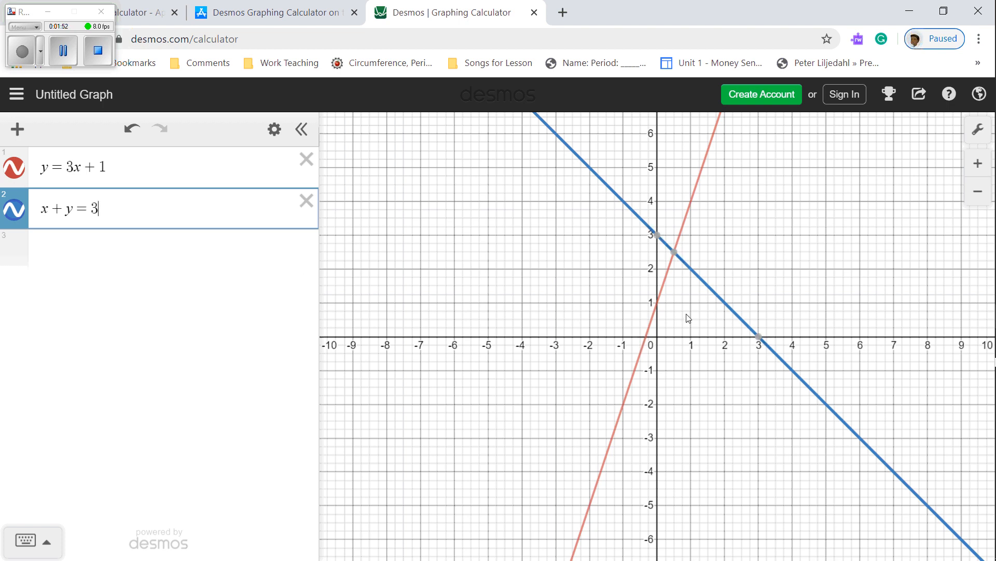
left_click(56, 247)
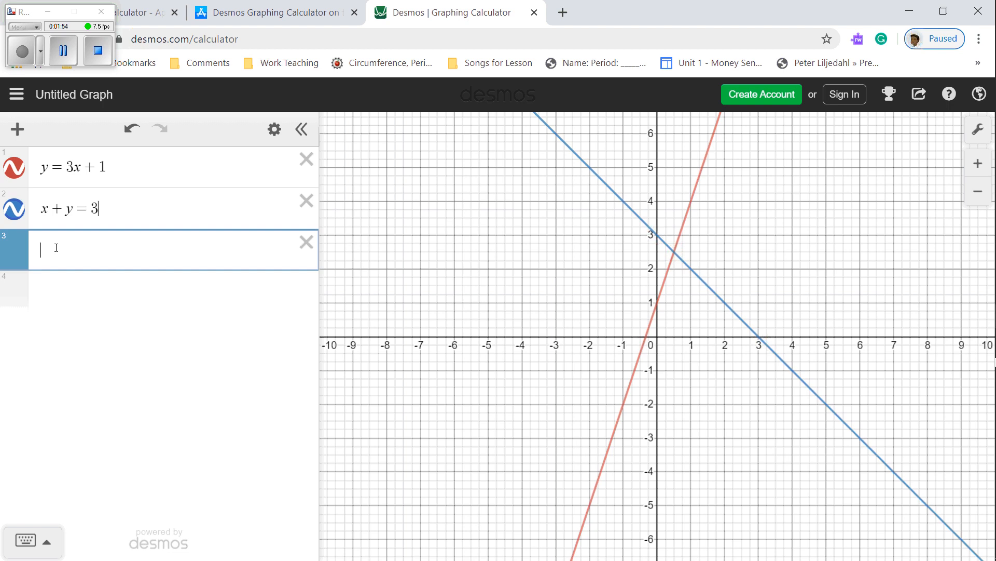
left_click(308, 244)
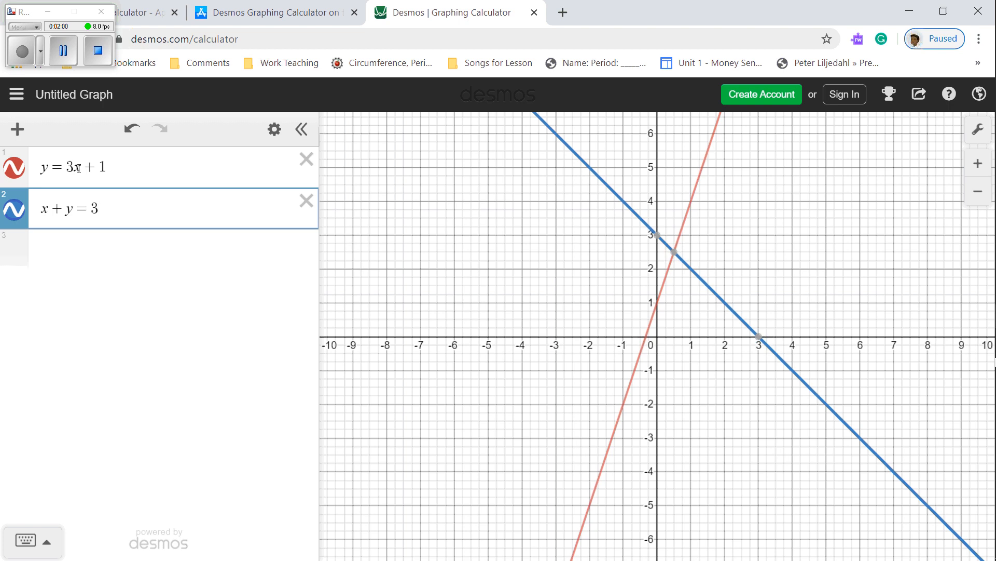
Insert a table below the two equations and enter -3 as its first x₁ value.
left_click(23, 132)
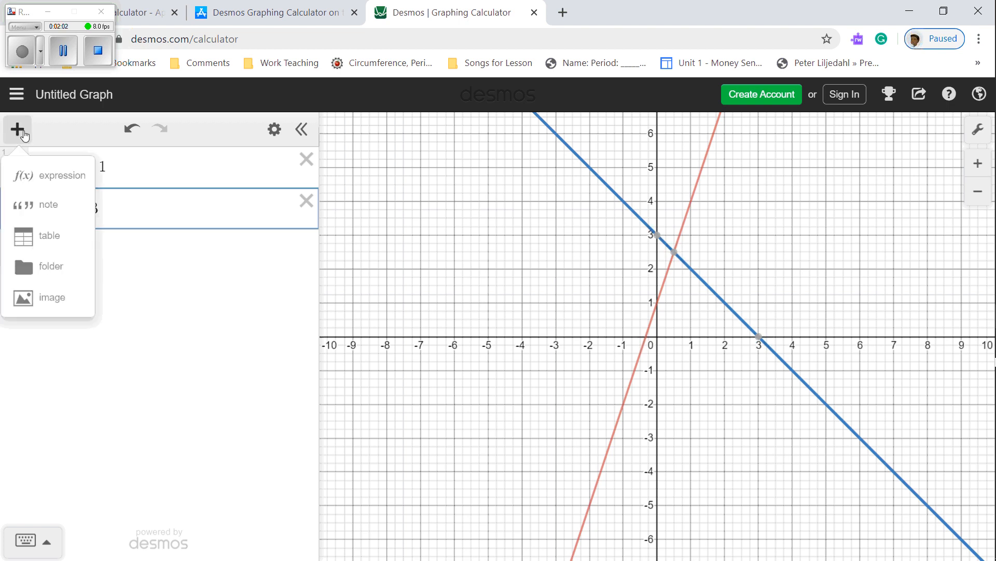
left_click(37, 236)
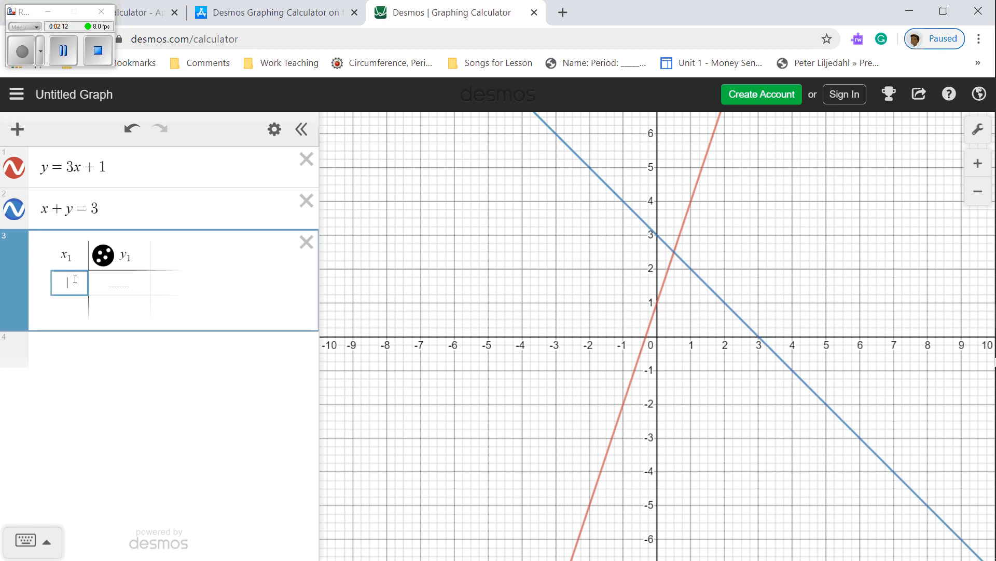
type("-3")
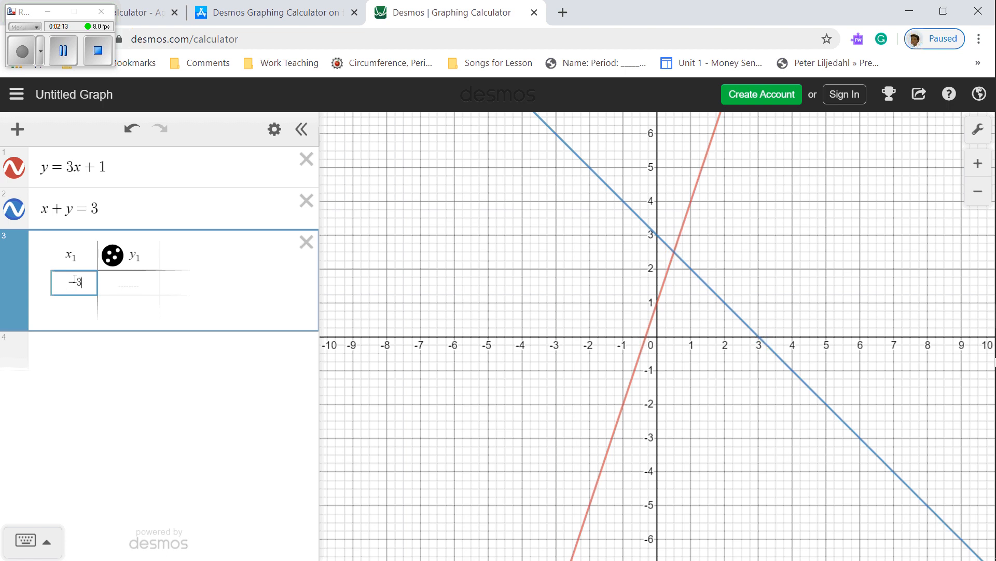
left_click(129, 281)
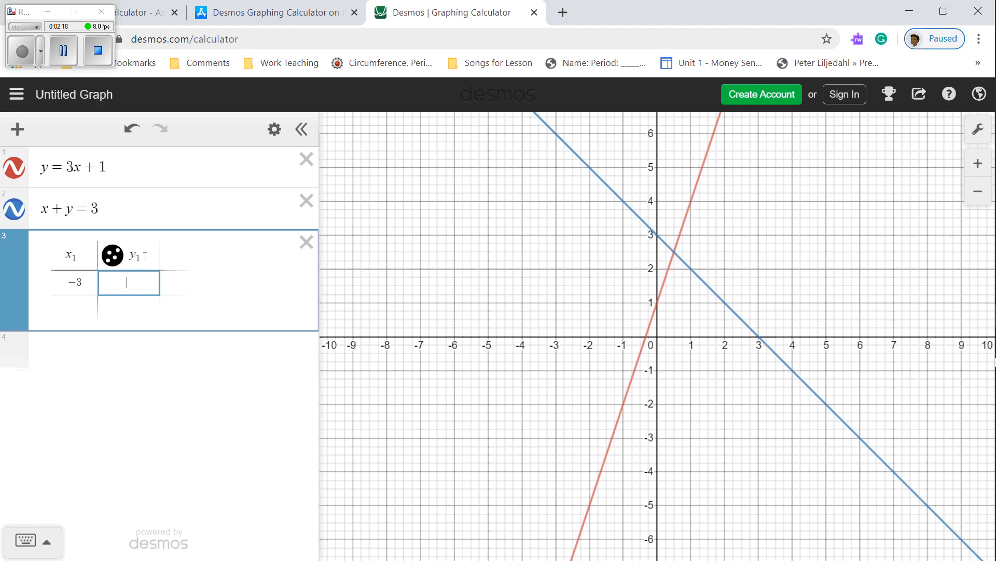
Replace the table's y₁ heading with the copied right side of the first equation, written with the table variable as 3x₁ + 1.
left_click_drag(145, 256, 130, 258)
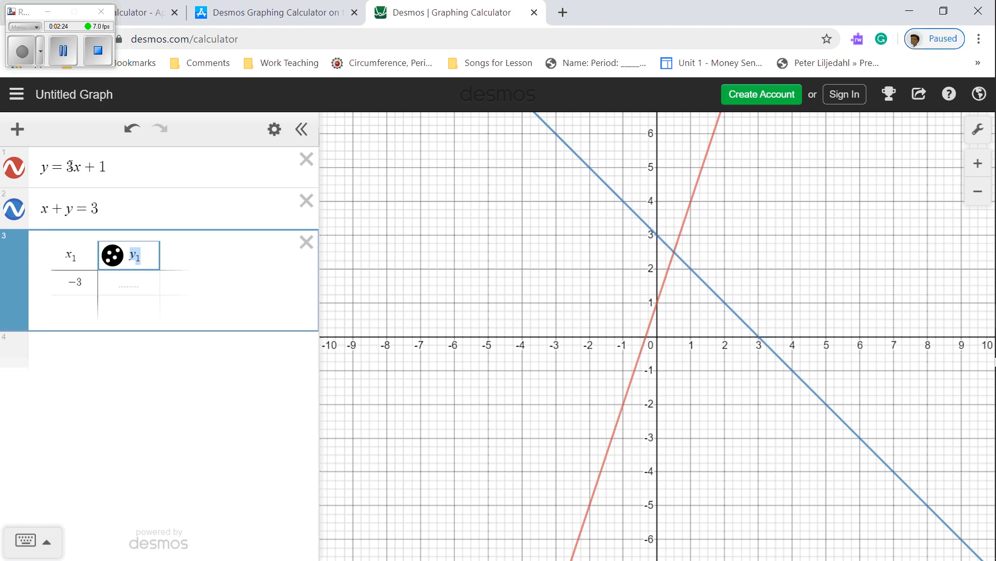
left_click_drag(66, 165, 117, 165)
key("ctrl+c")
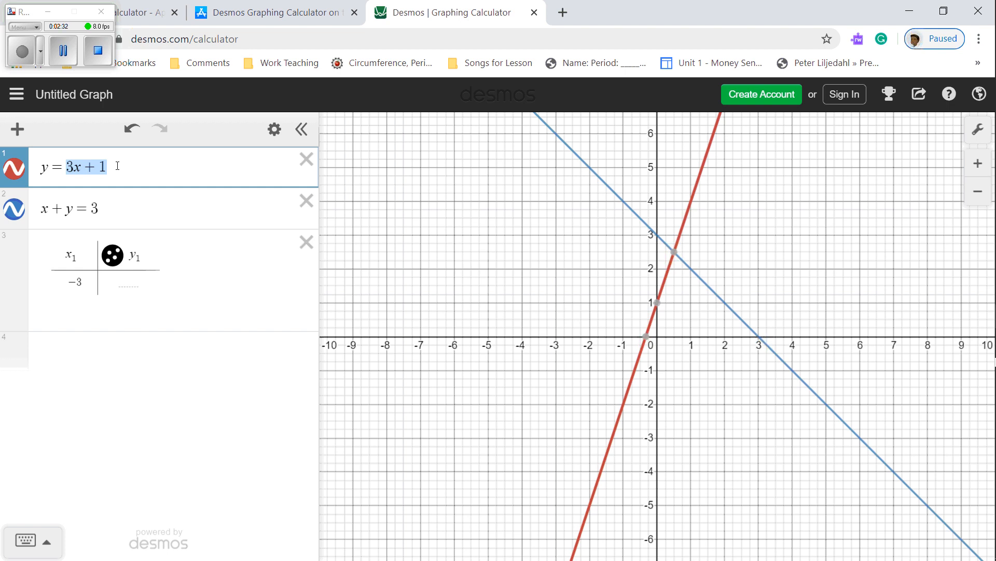
double_click(140, 263)
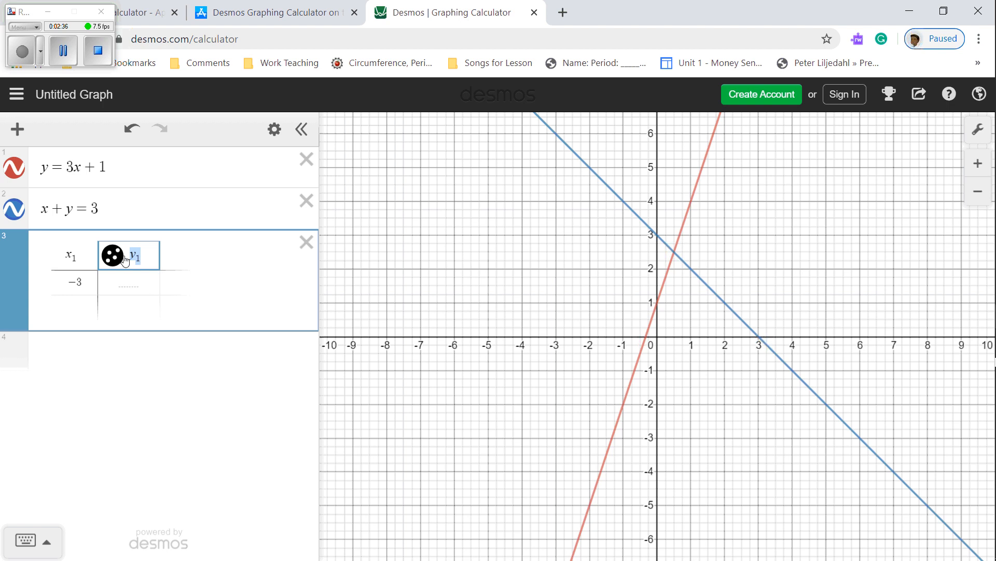
key("ctrl+v")
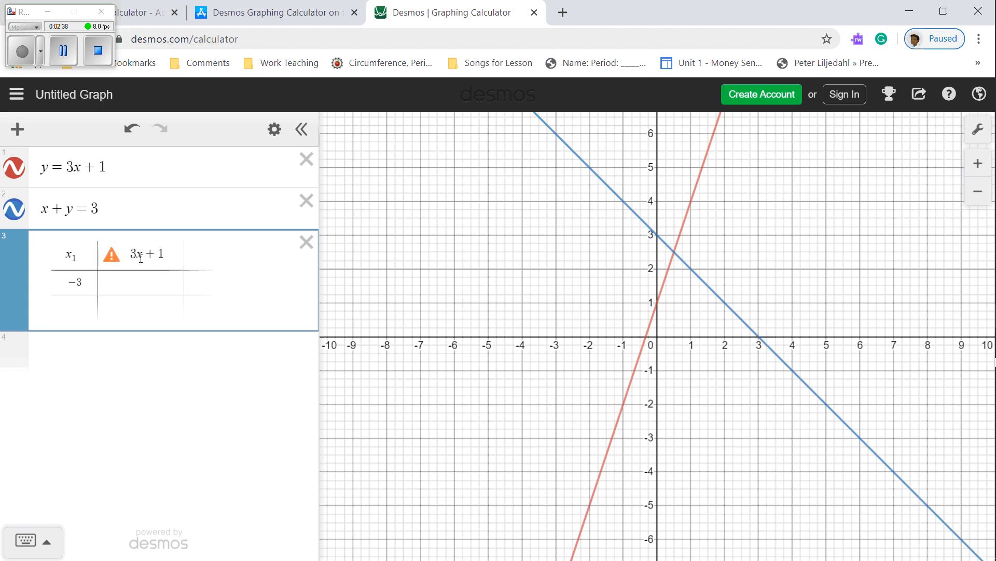
left_click(141, 256)
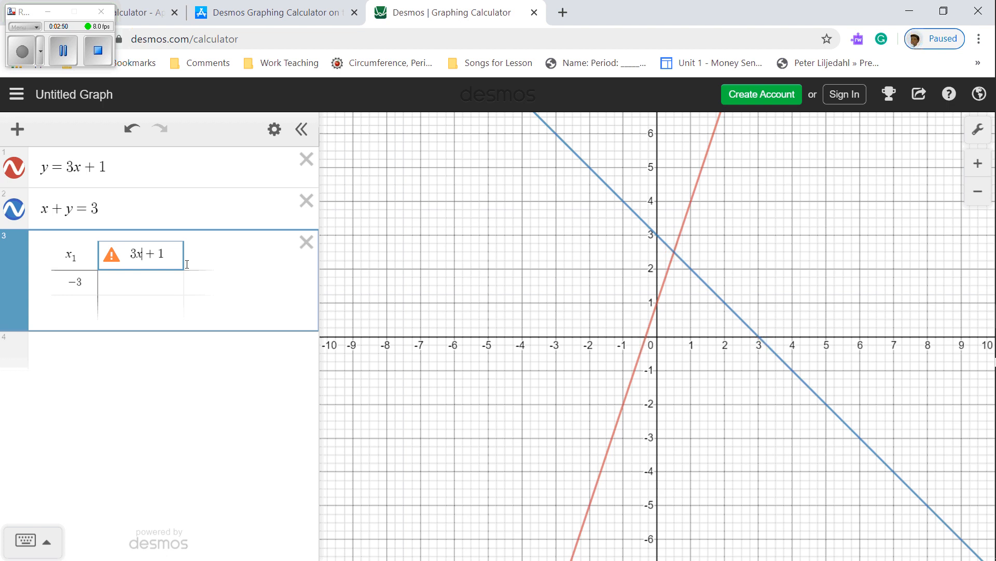
mouse_move(111, 258)
type("1")
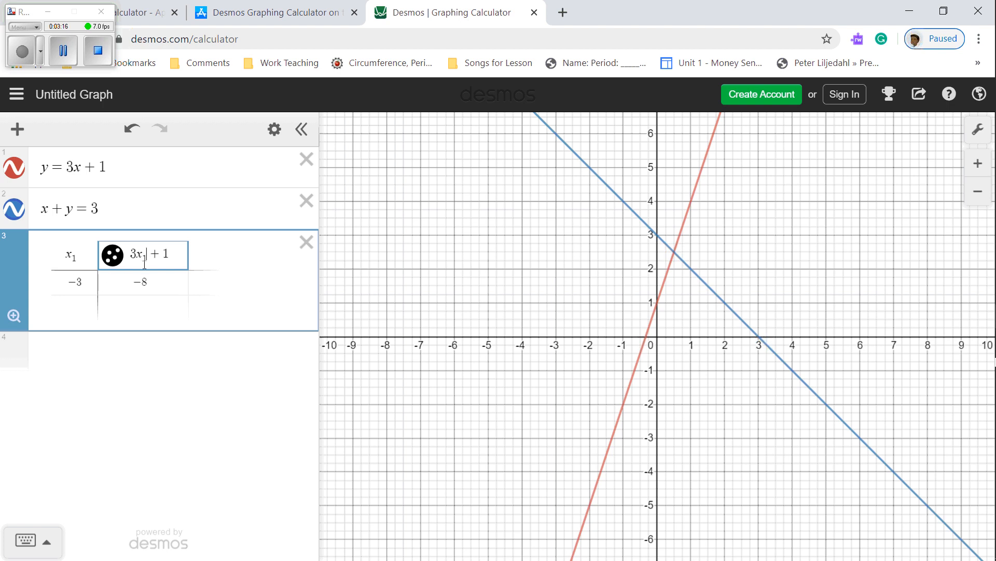
Extend the table's x₁ column with the values -2, -1, 0 and 1.
left_click(78, 307)
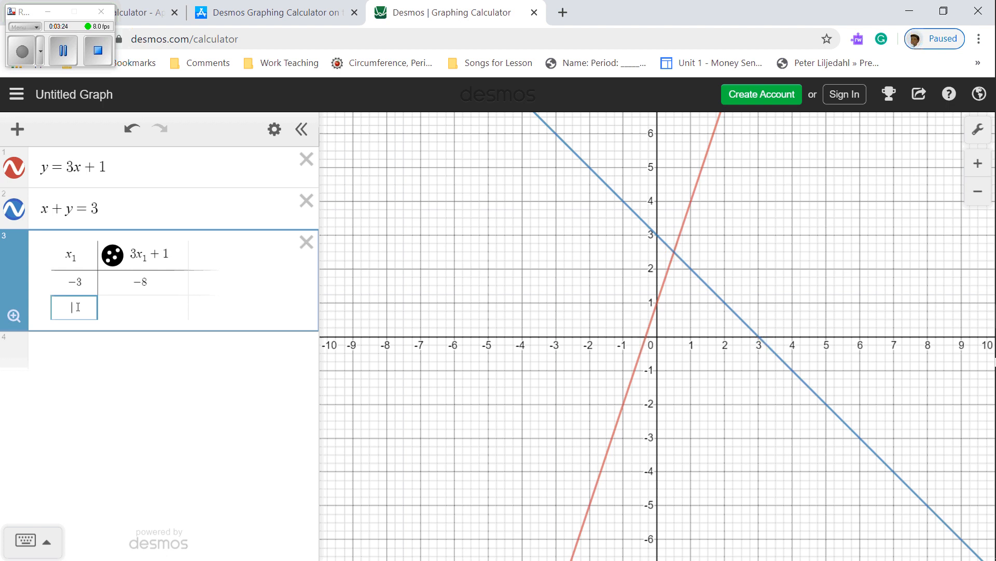
type("-2")
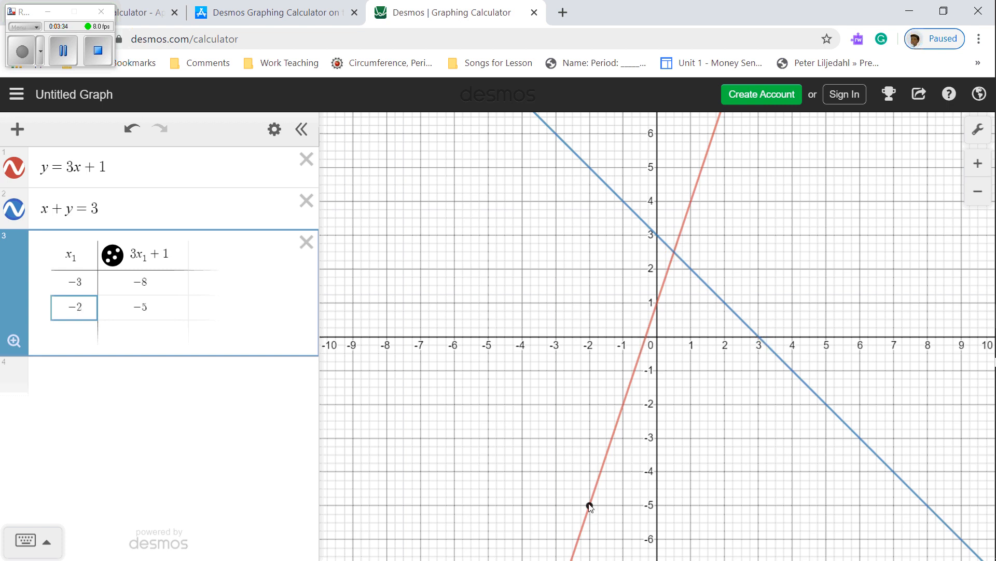
key("Return")
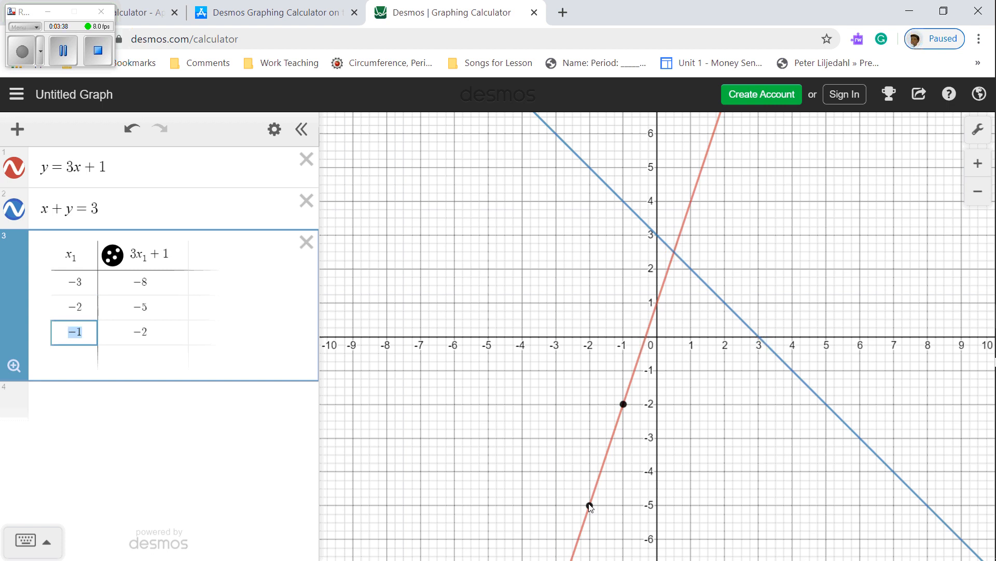
key("Return")
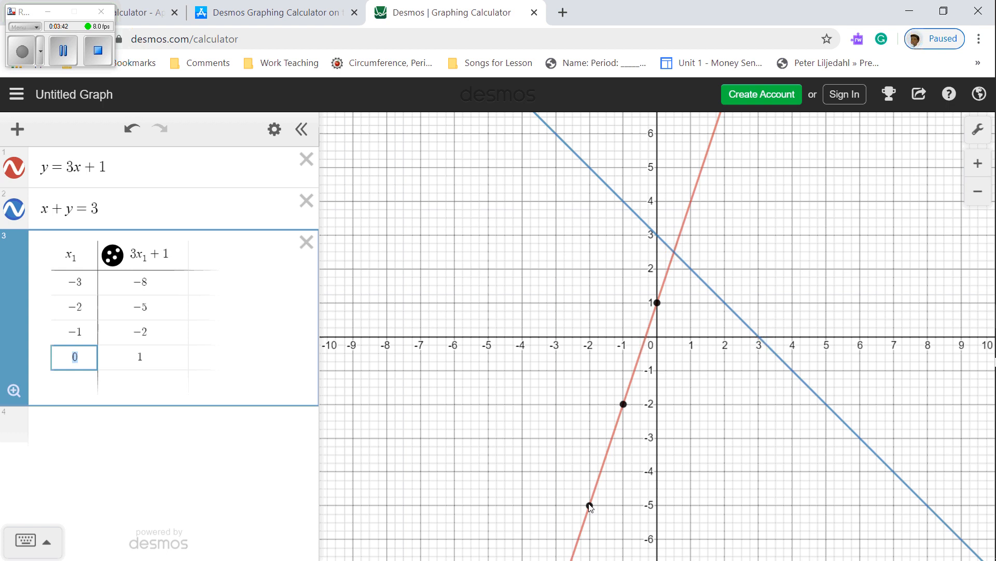
key("Return")
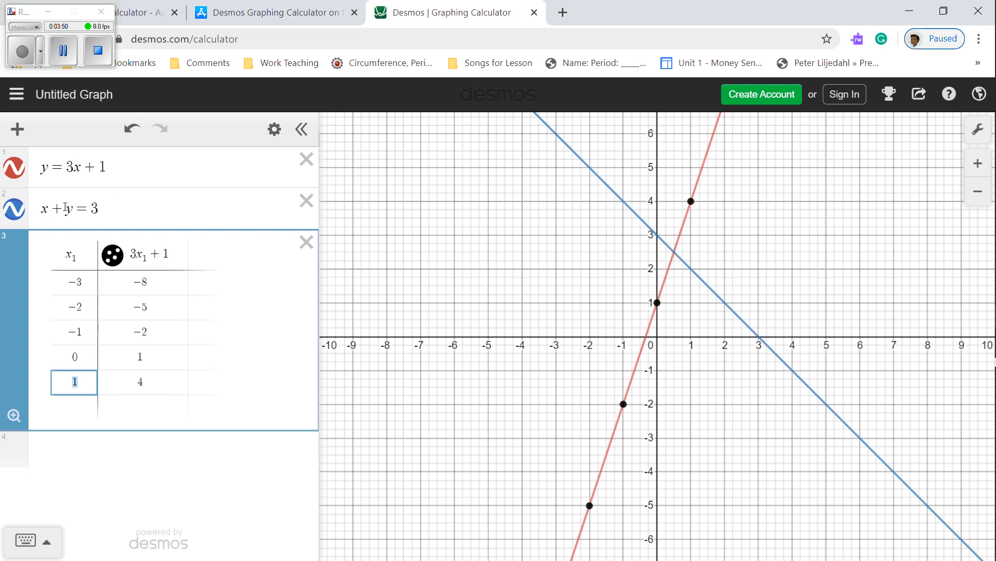
Rewrite the equation x + y = 3 solved for y as a new expression, y = 3 - x, below the table.
left_click_drag(85, 204, 40, 211)
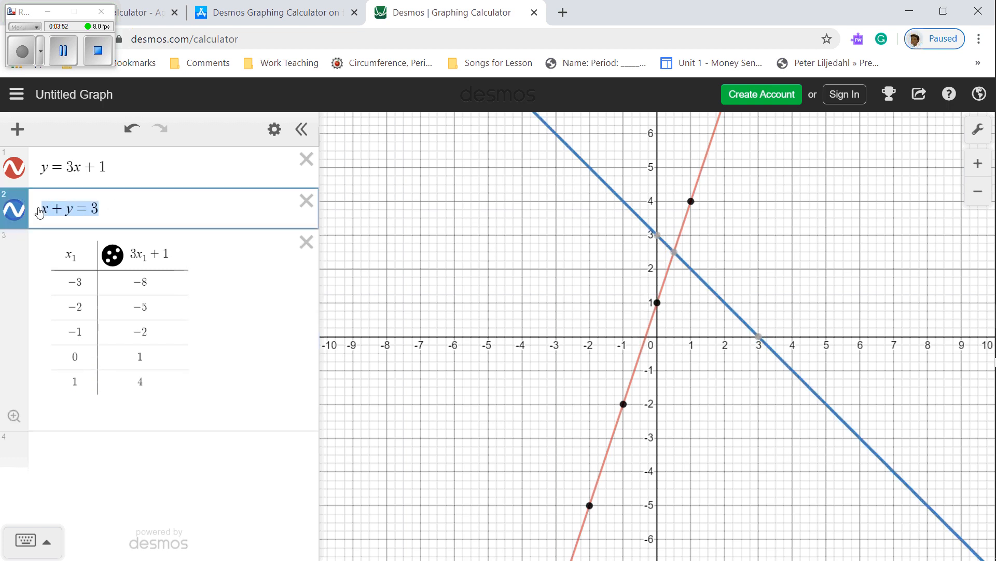
left_click(64, 449)
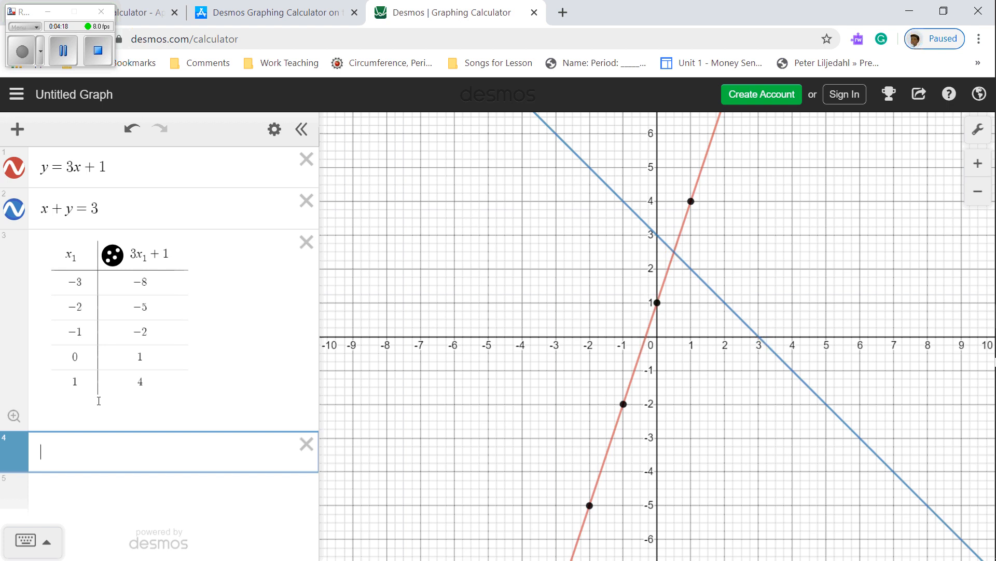
type("y=3")
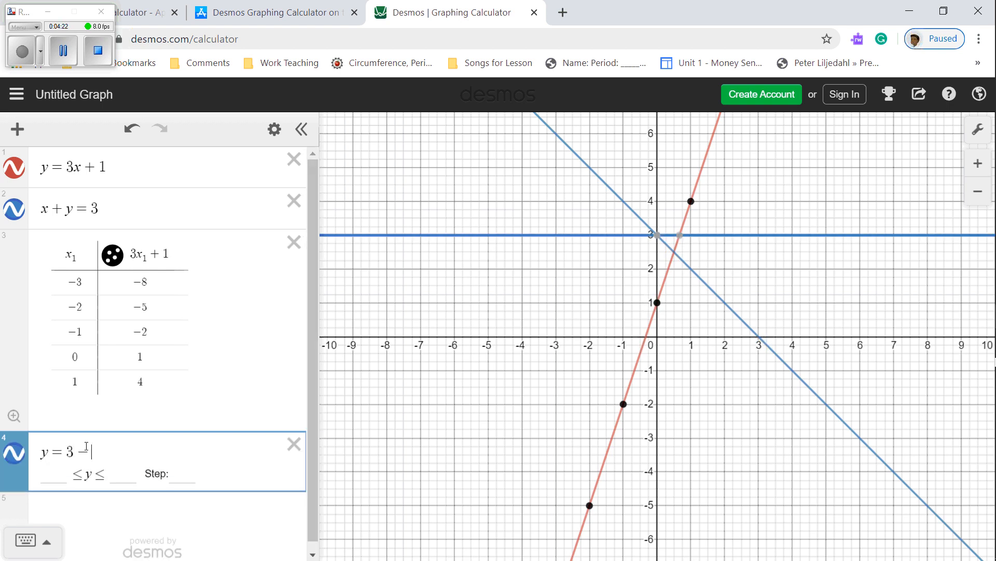
type("-x")
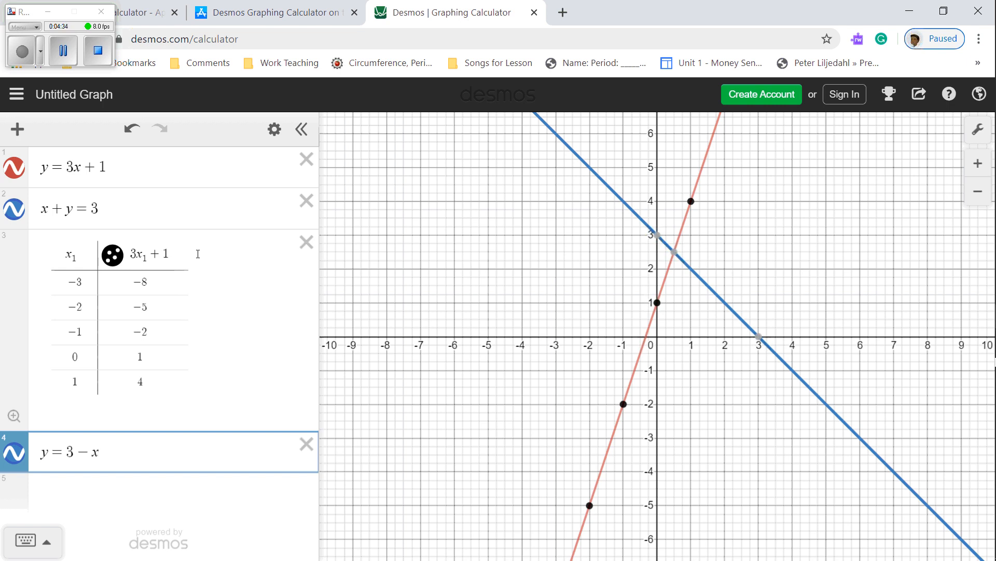
Add a third table column headed 3 - x₁ to compute points for the second line.
left_click(198, 254)
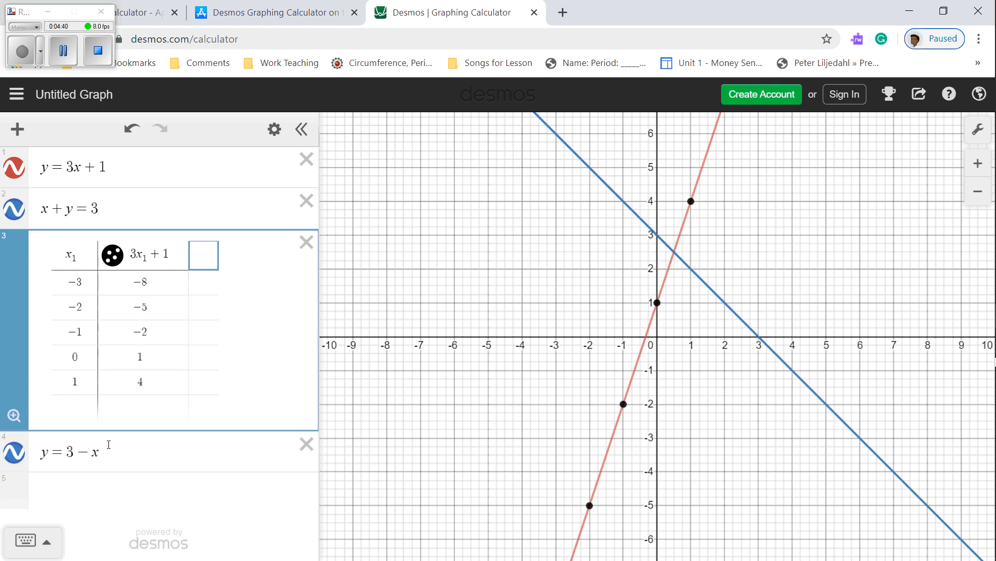
type("3-x")
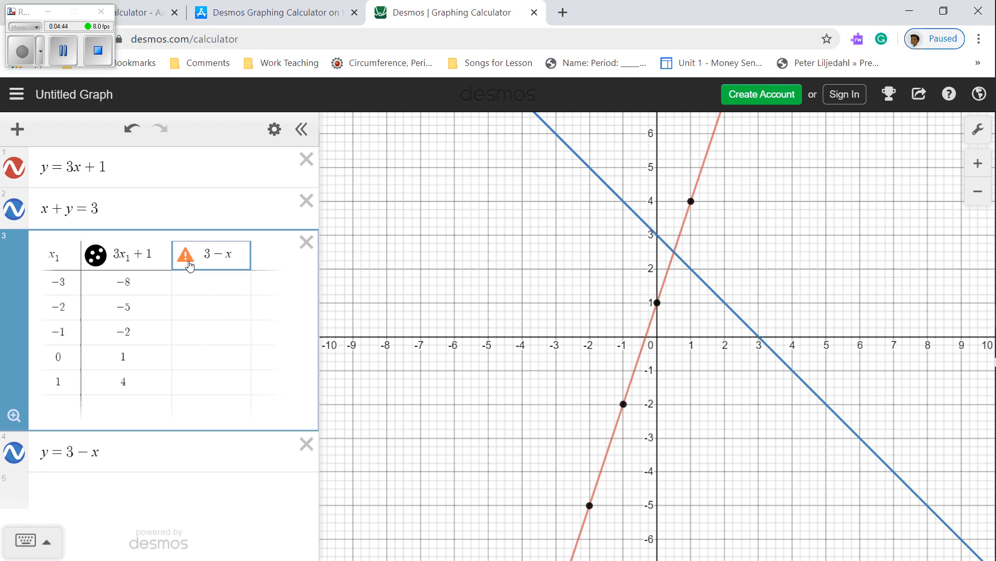
mouse_move(190, 265)
type("1")
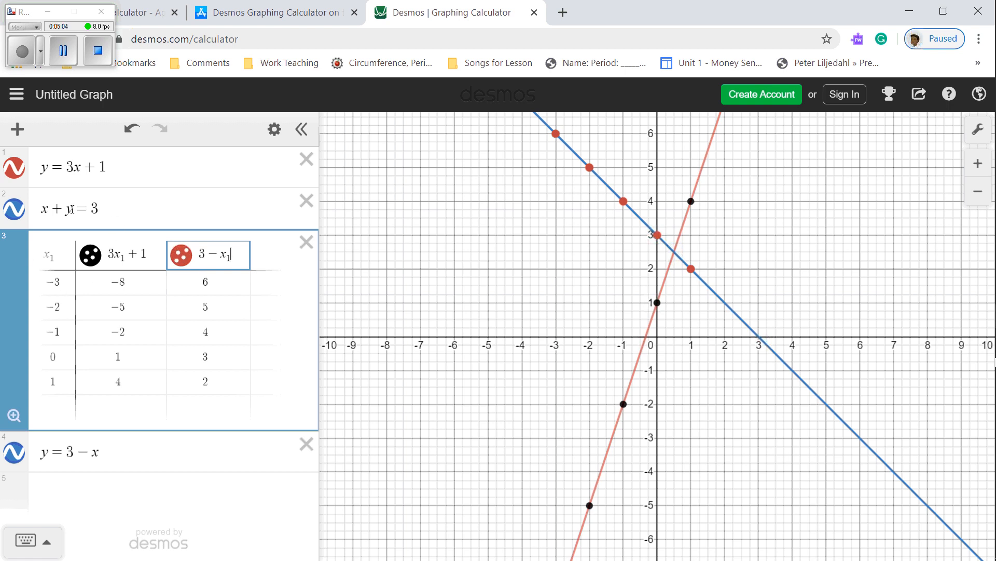
left_click(26, 211)
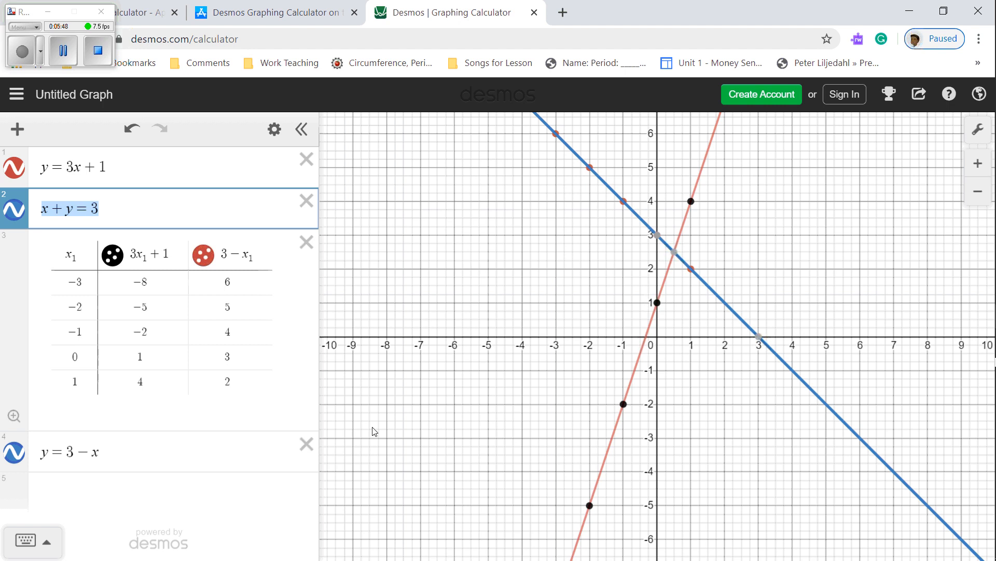
Try to rename the untitled graph, dismissing the account creation dialog.
left_click(96, 97)
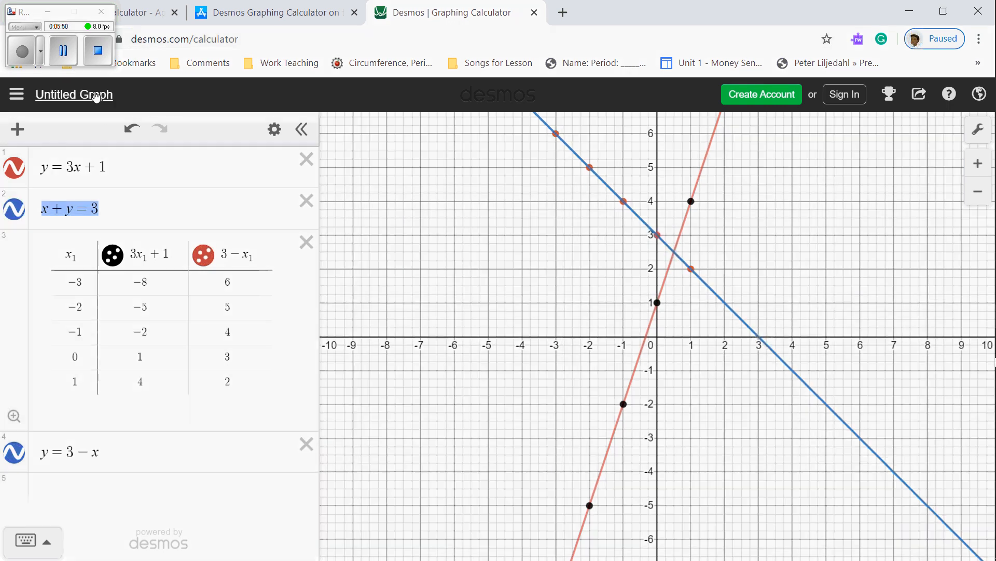
left_click(96, 97)
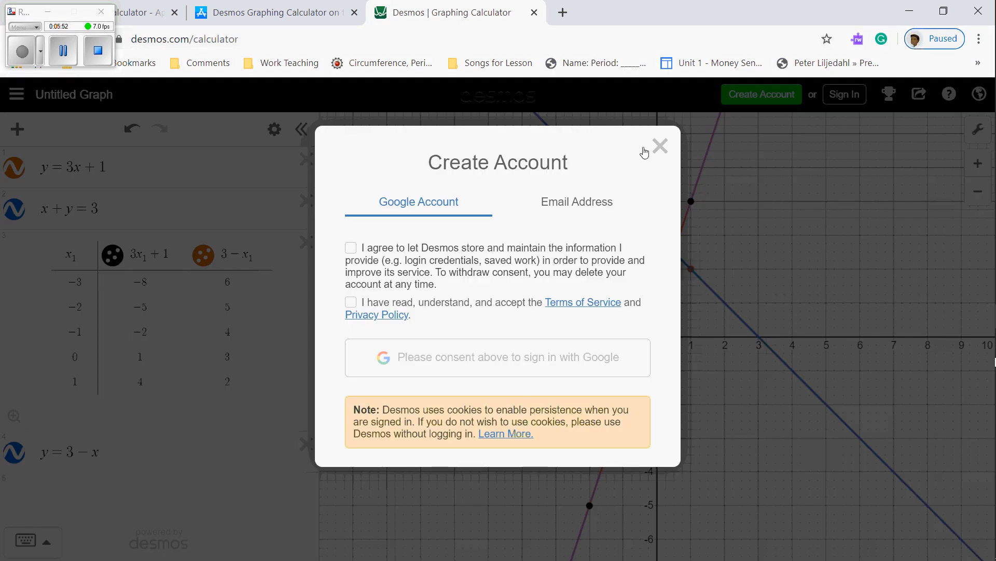
left_click(660, 148)
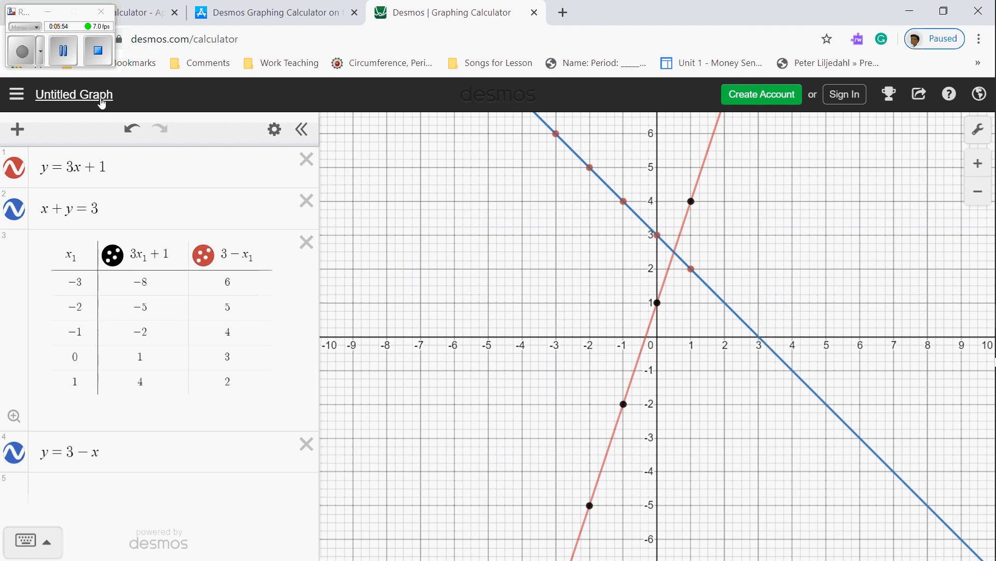
left_click(101, 102)
left_click(669, 162)
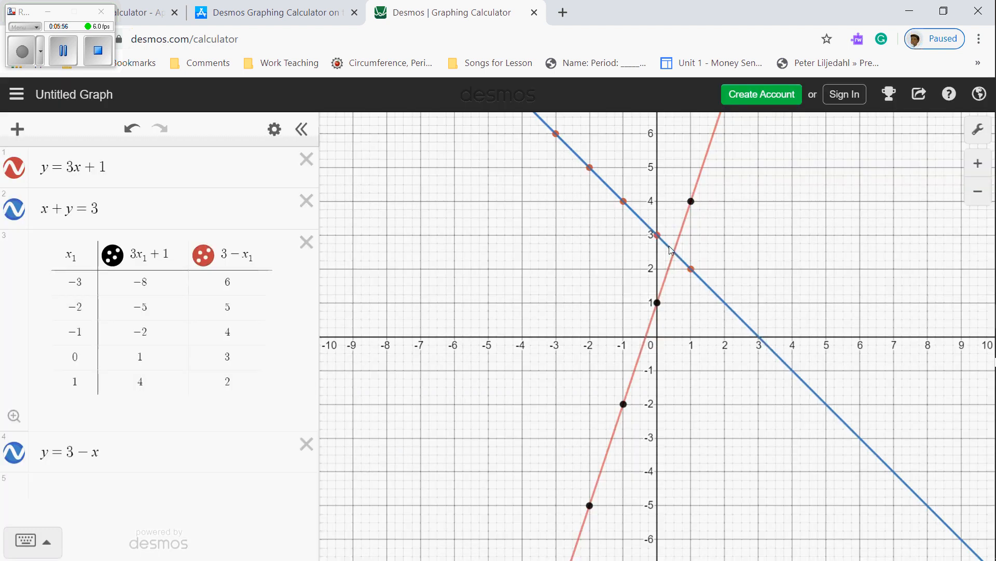